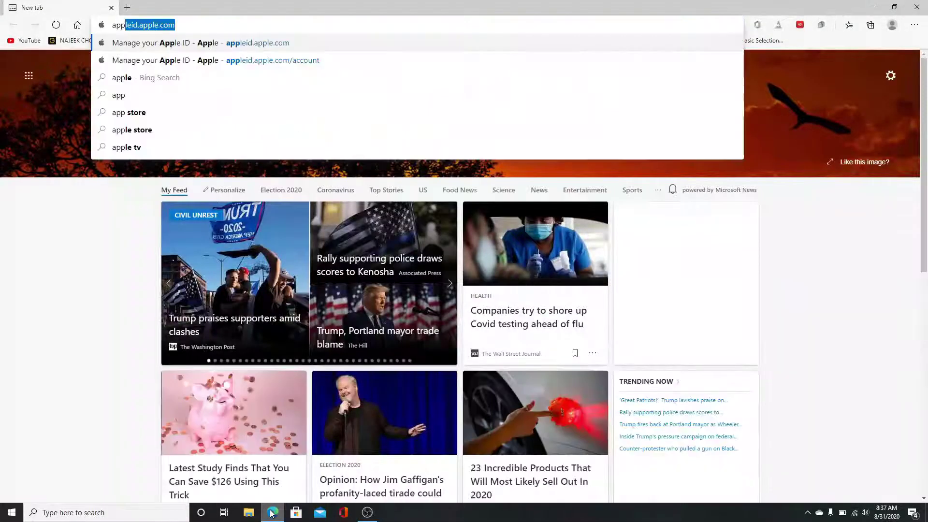
- Sign in at appleid.apple.com with 'Remember me' ticked and the pasted account password
key("Return")
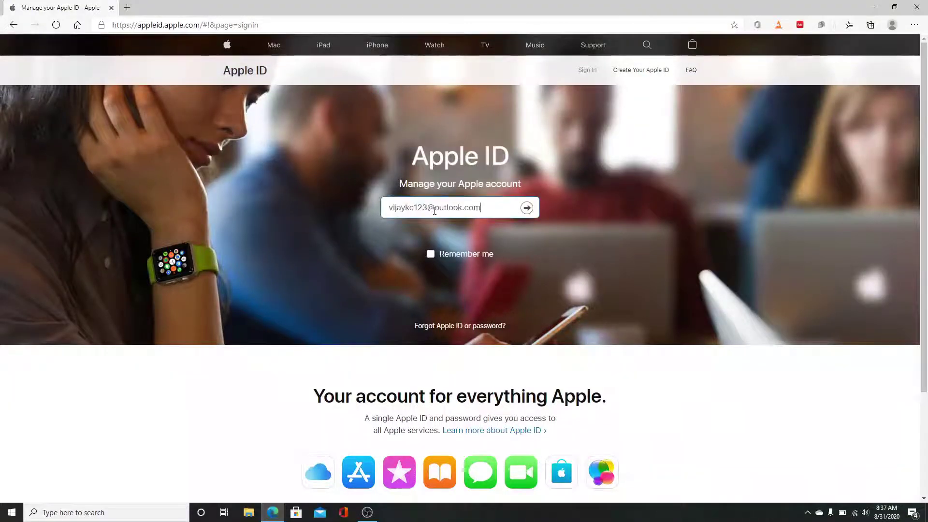
left_click(431, 254)
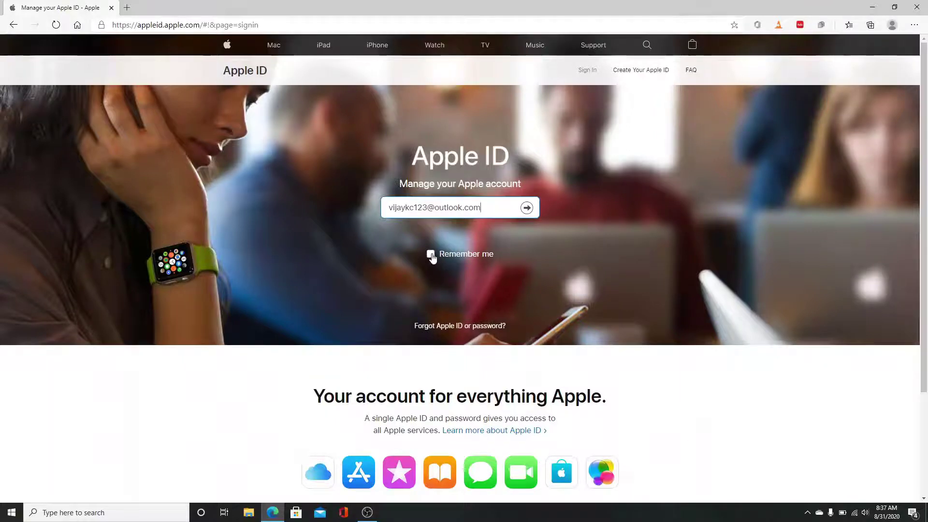
left_click(528, 208)
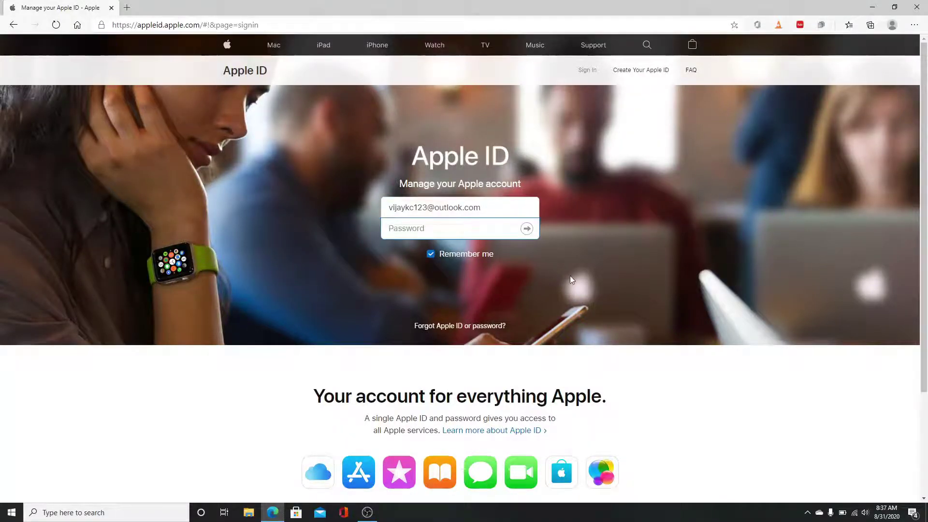
key("ctrl+v")
key("Return")
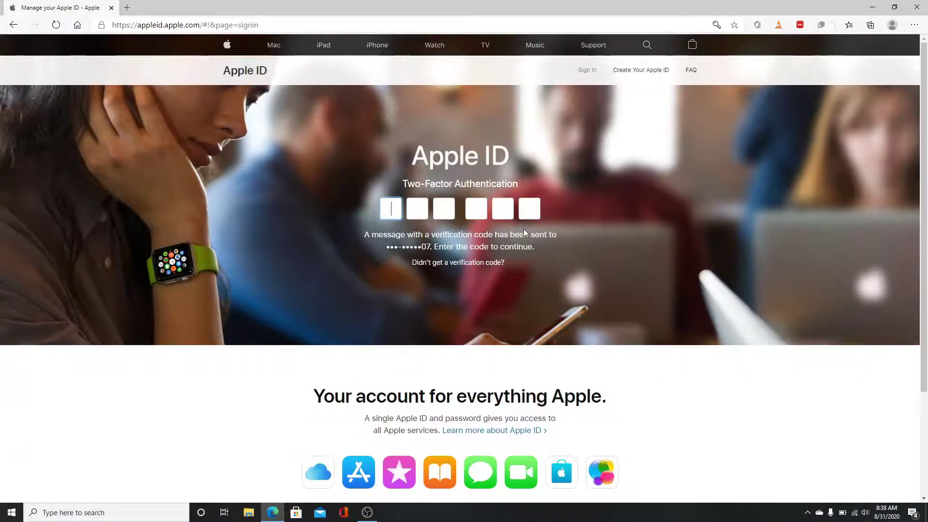
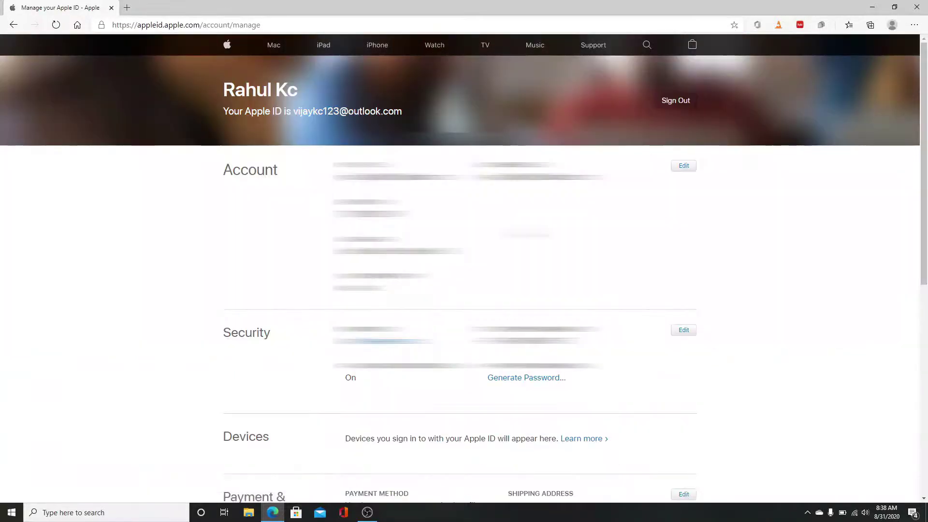
scroll(465, 291, "down", 4)
scroll(464, 291, "down", 3)
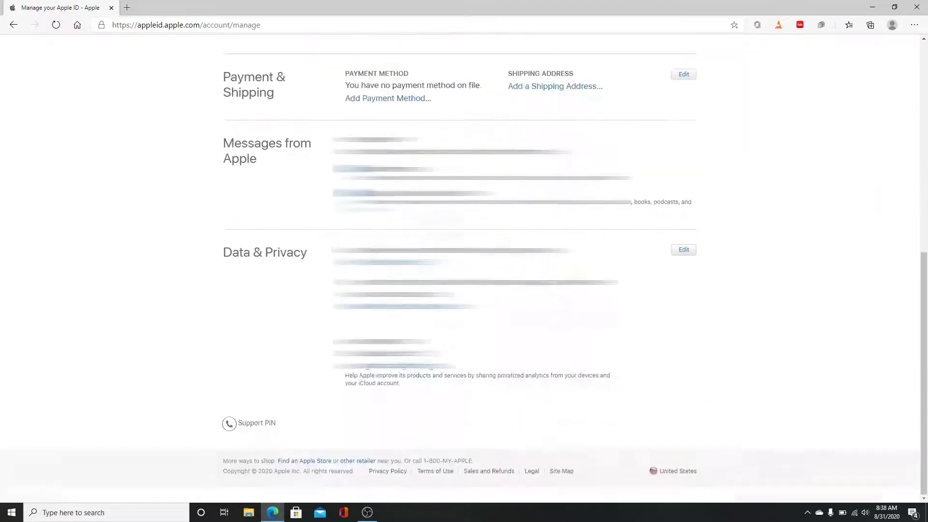
scroll(464, 290, "up", 5)
scroll(464, 290, "up", 3)
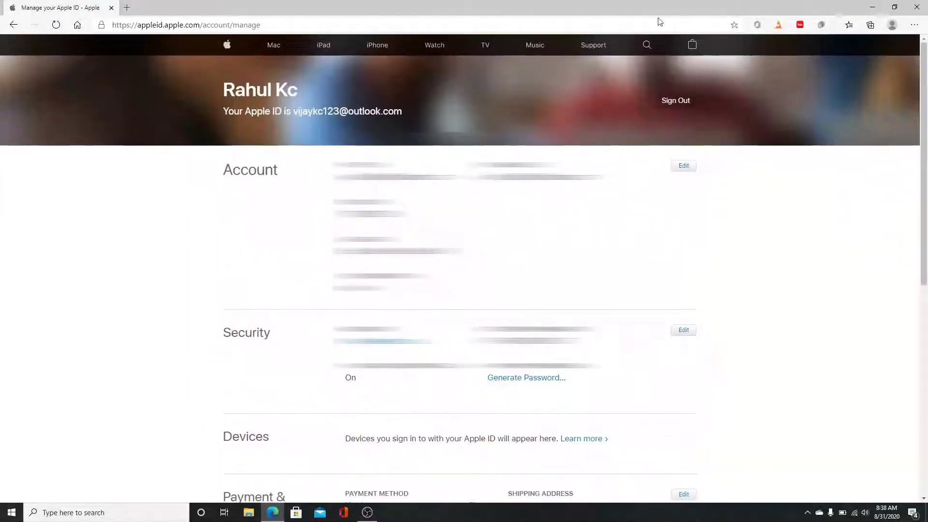
- Minimize the Edge window so the desktop shows after reviewing the account page
left_click(872, 8)
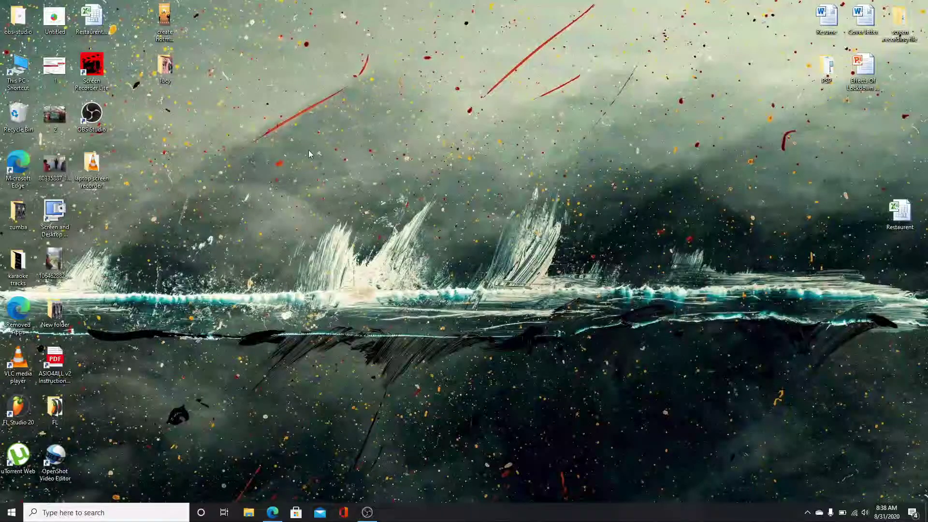